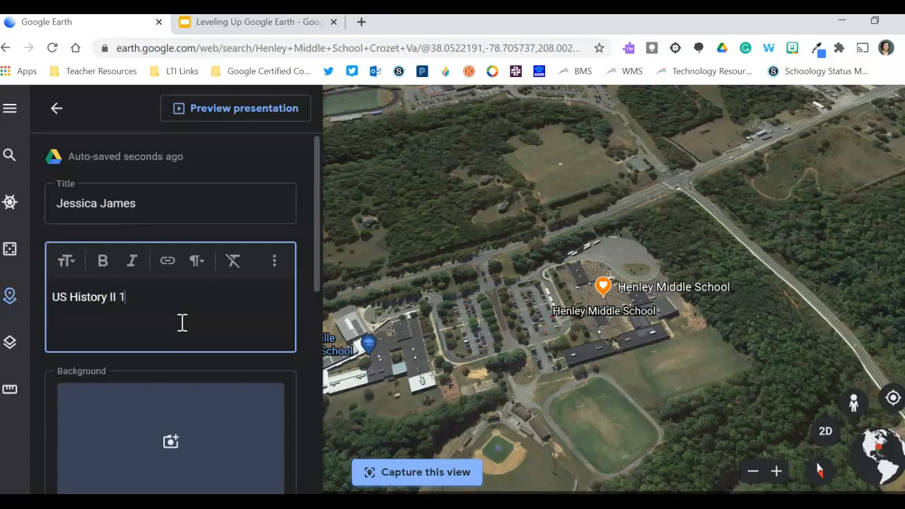
Step: Complete the slide's description as "US History II 1865-Modern Day" with "Spring 2021" on the second line
text(65)
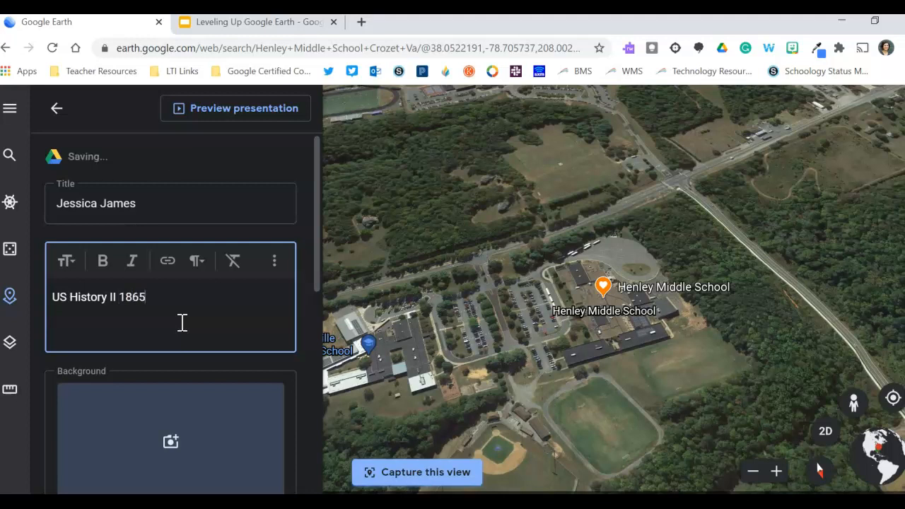
text(-Modern Day Spring 2021)
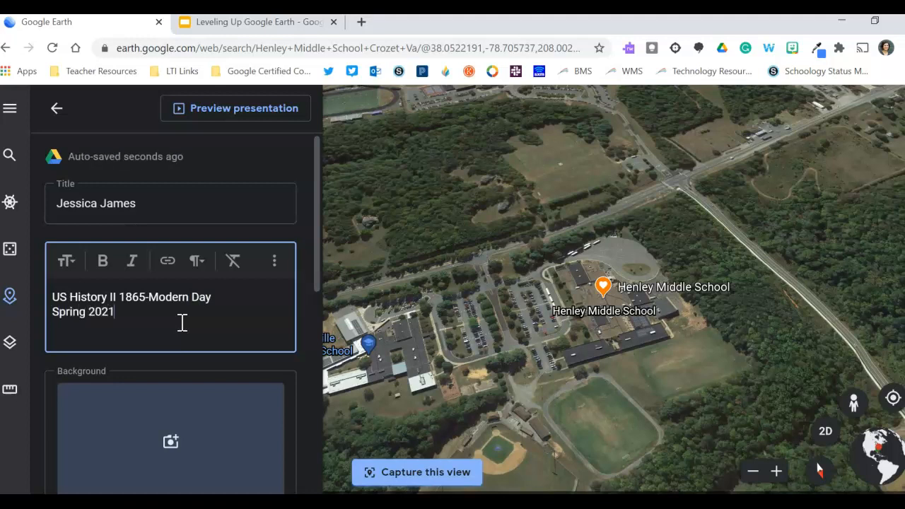
Step: Search Google Images for "Map of US" as a background picture for the slide
scroll(178, 321, down, 3)
click(172, 244)
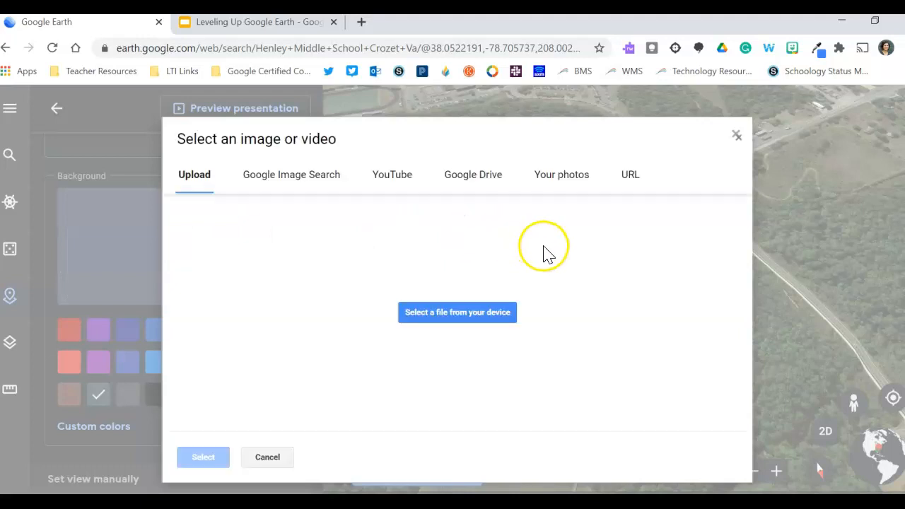
click(293, 177)
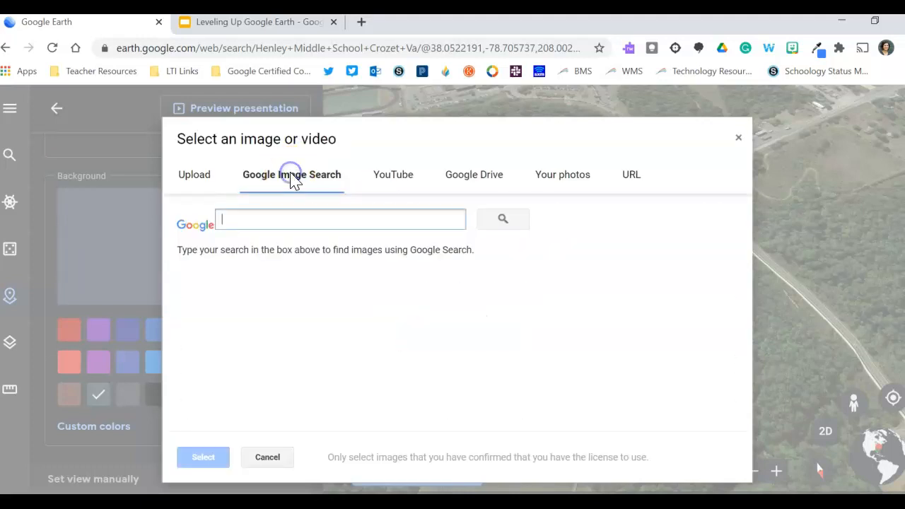
click(316, 221)
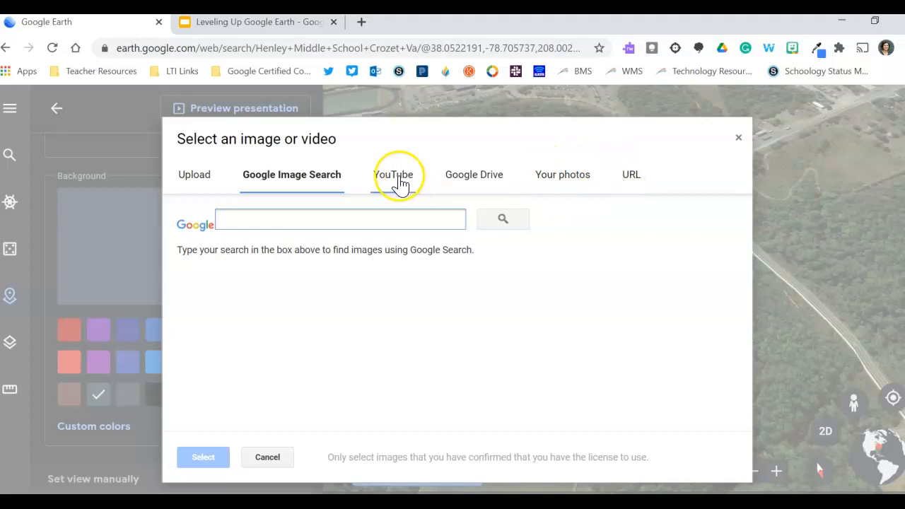
click(277, 222)
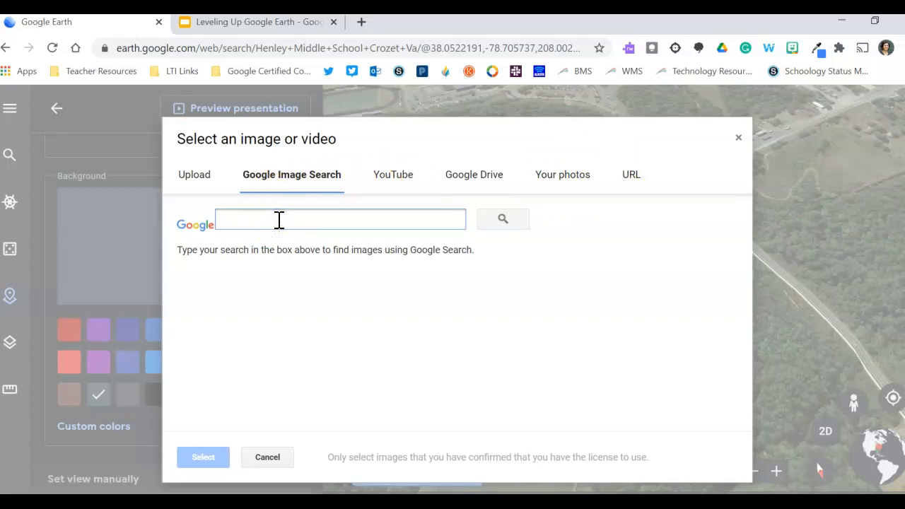
text(Map of US)
key(Return)
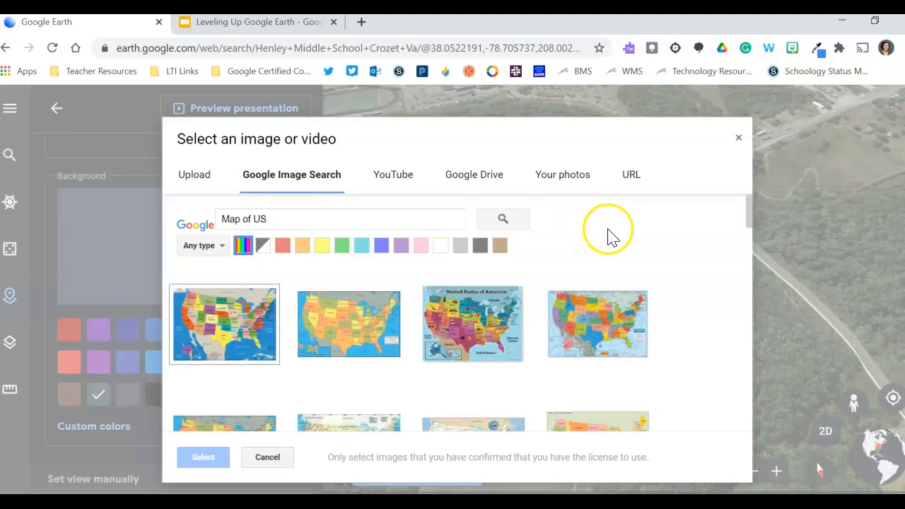
scroll(683, 273, down, 2)
scroll(354, 282, up, 2)
Step: Refine the background image search to "Old Map of US"
click(292, 215)
text(Oil)
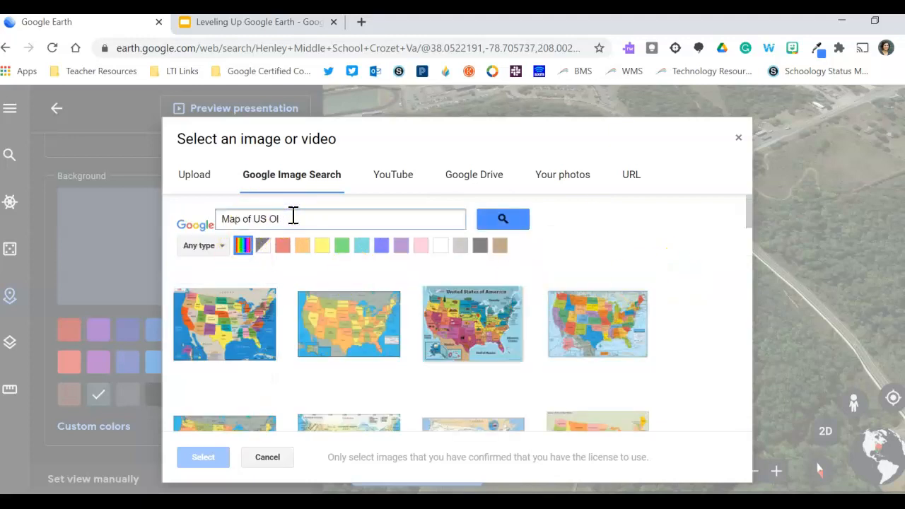
key(BackSpace)
key(BackSpace)
key(BackSpace)
key(BackSpace)
key(BackSpace)
key(BackSpace)
text(Old)
key(Return)
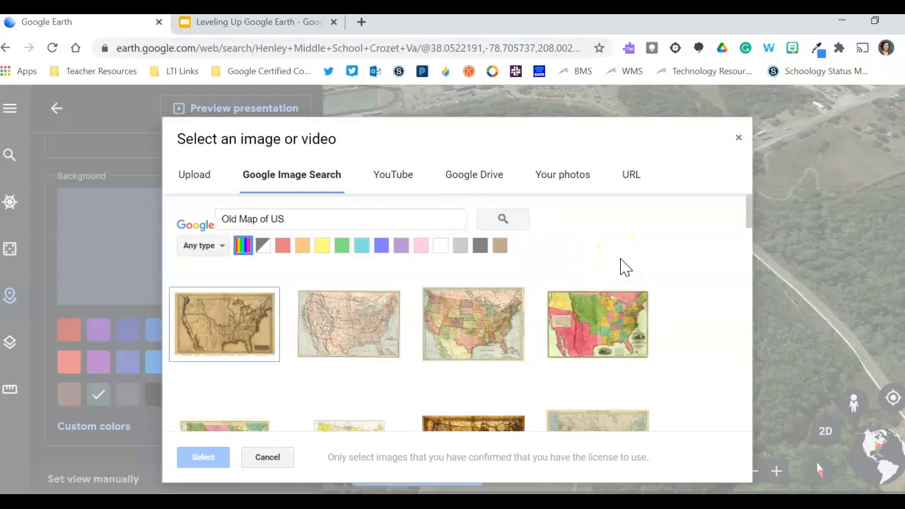
Step: Set the first old US map result as the slide background and choose dark green as the background color
click(214, 325)
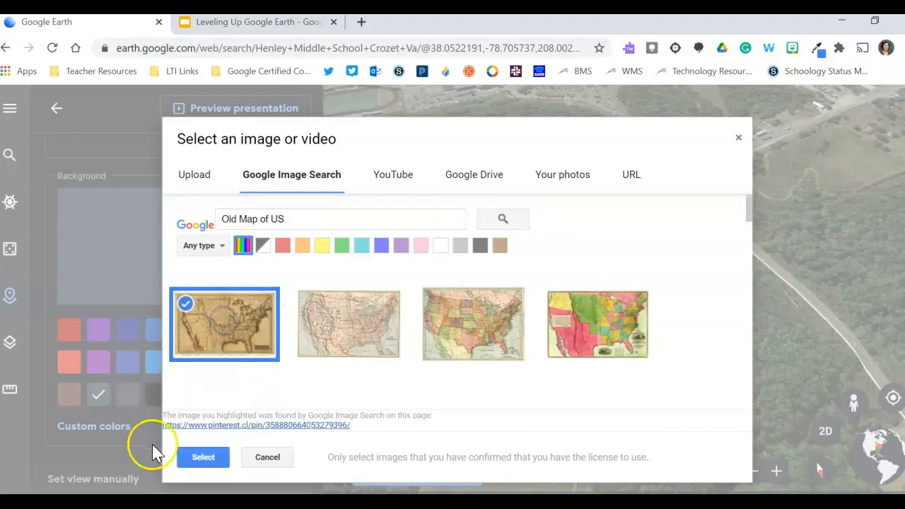
click(195, 457)
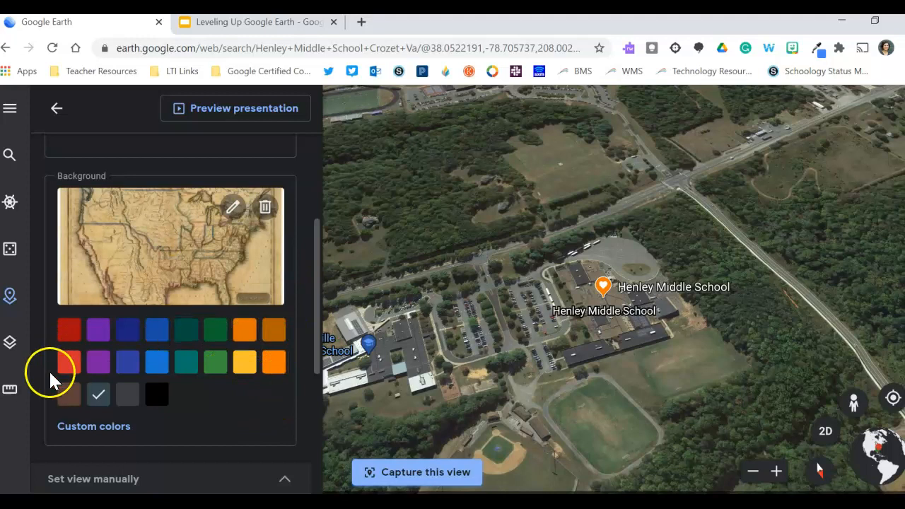
click(216, 329)
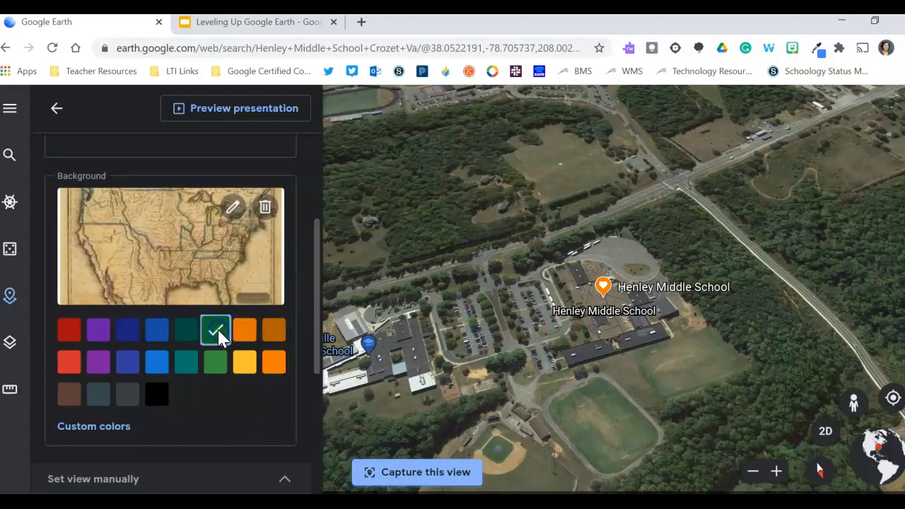
scroll(243, 394, down, 2)
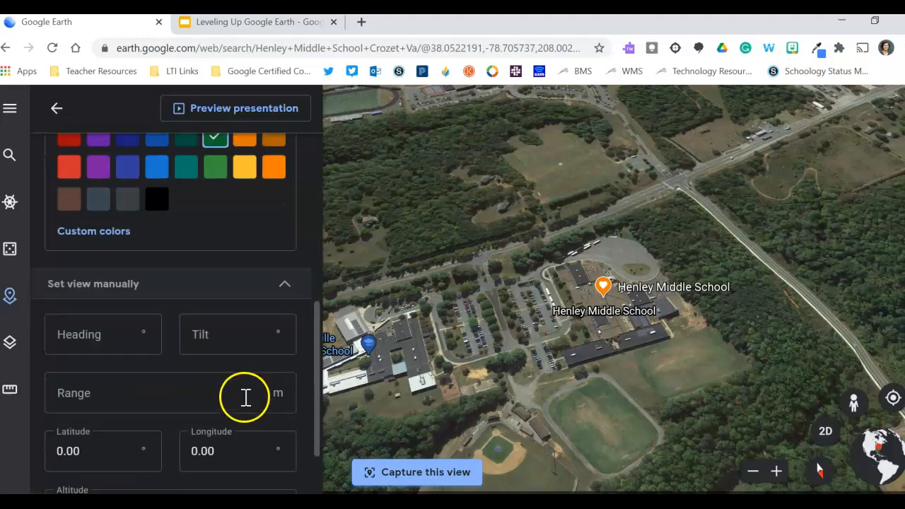
scroll(247, 395, down, 2)
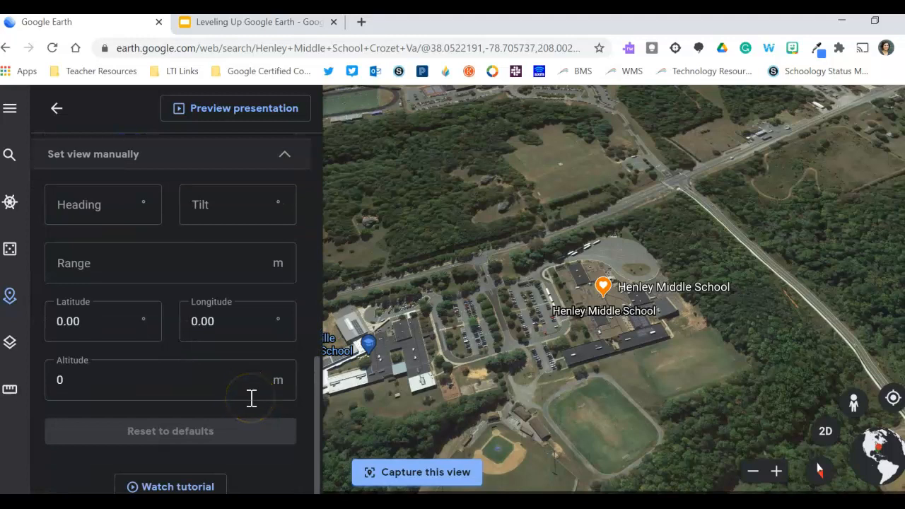
scroll(244, 399, up, 5)
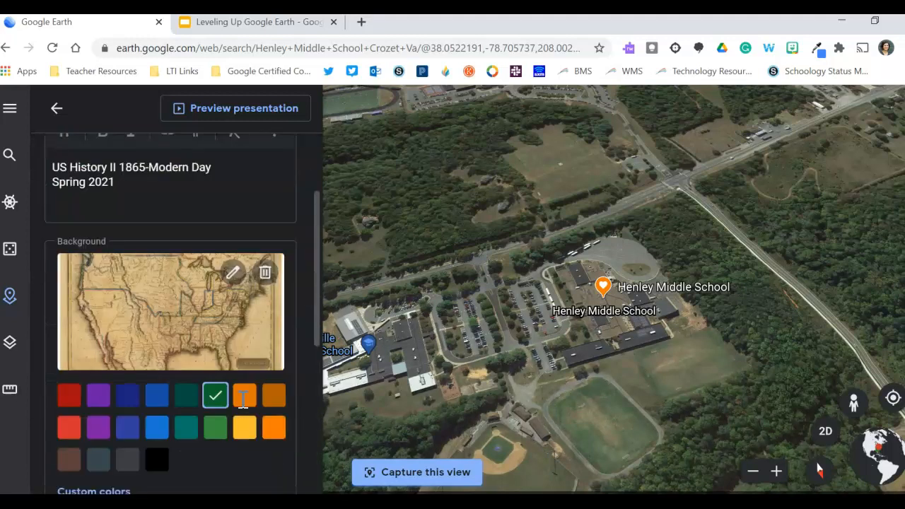
scroll(233, 368, down, 5)
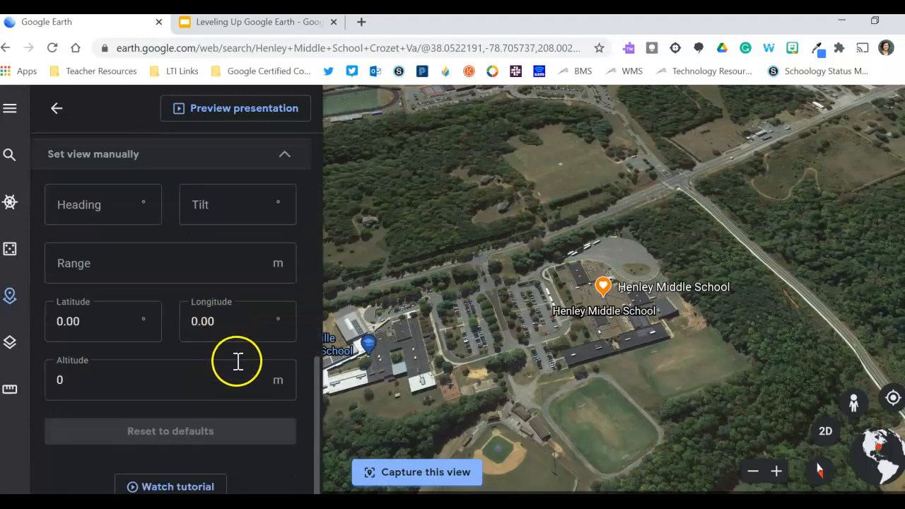
scroll(259, 417, up, 5)
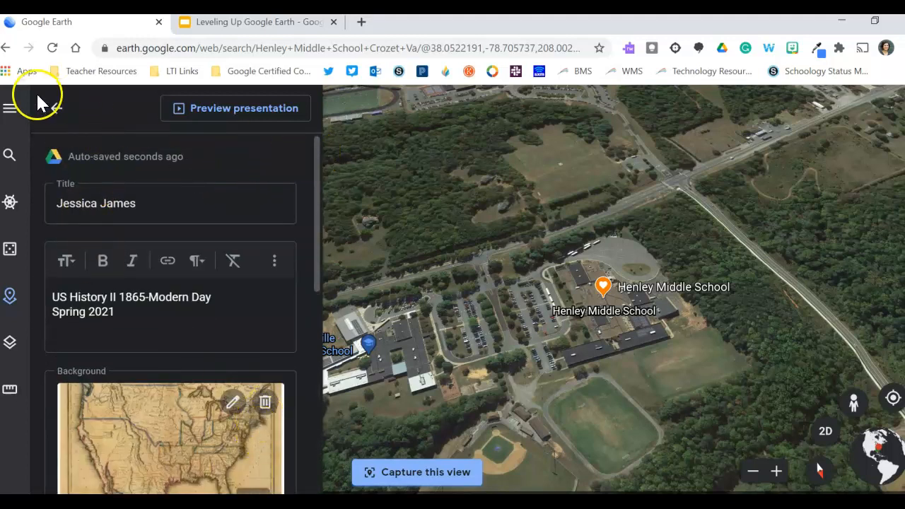
Step: Return to the project's feature list and move the title slide above Henley Middle School
click(56, 108)
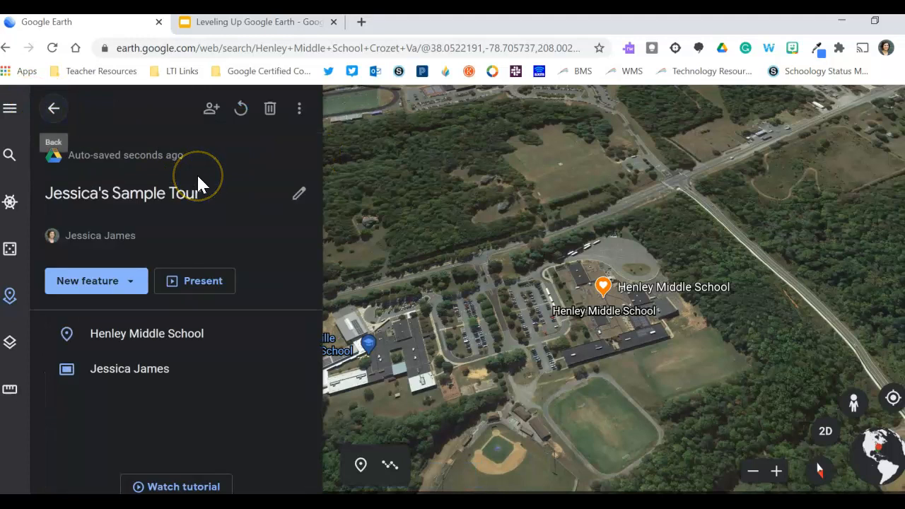
drag(72, 374, 73, 317)
Step: View the title slide full screen to check its background and text, and close it again
click(137, 342)
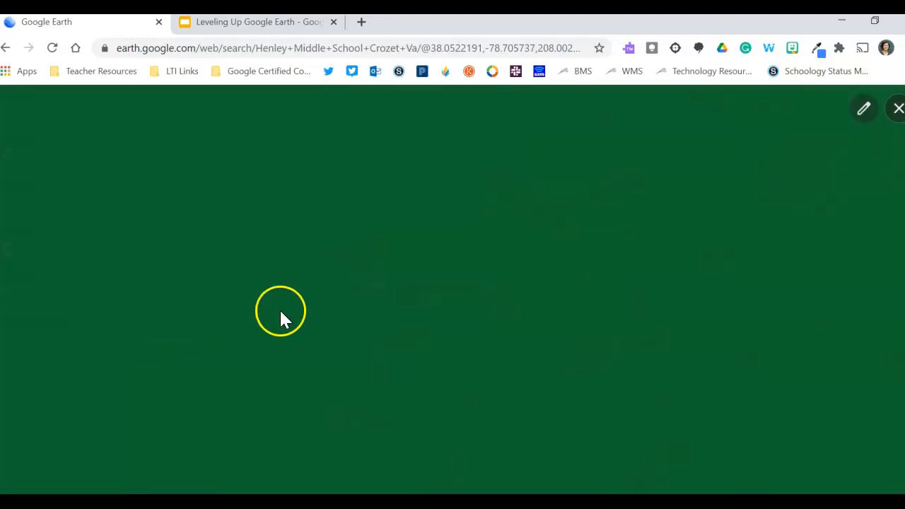
click(306, 302)
click(324, 298)
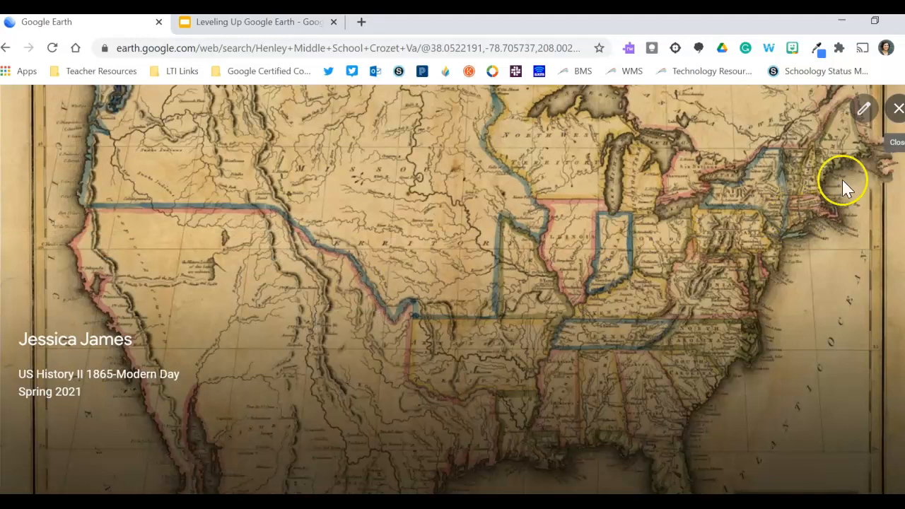
click(894, 109)
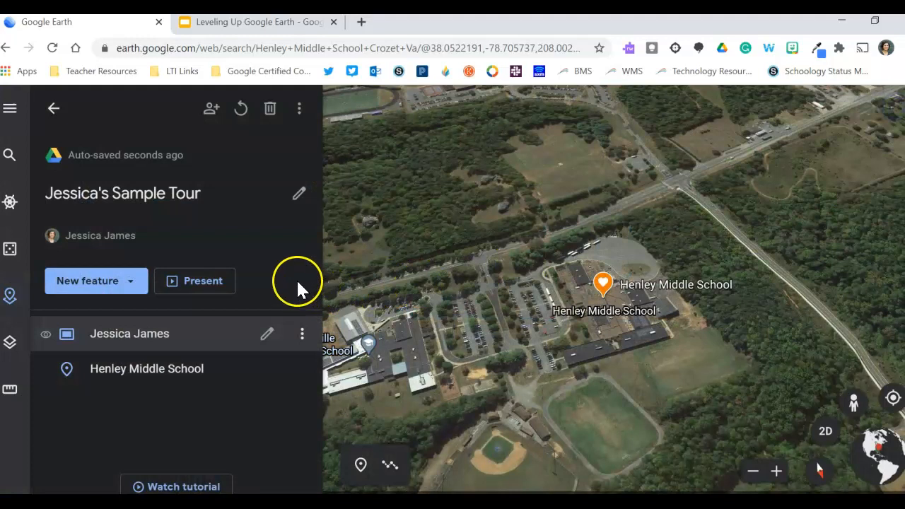
Step: Open the title slide for editing and examine the additional options for its description text
click(266, 334)
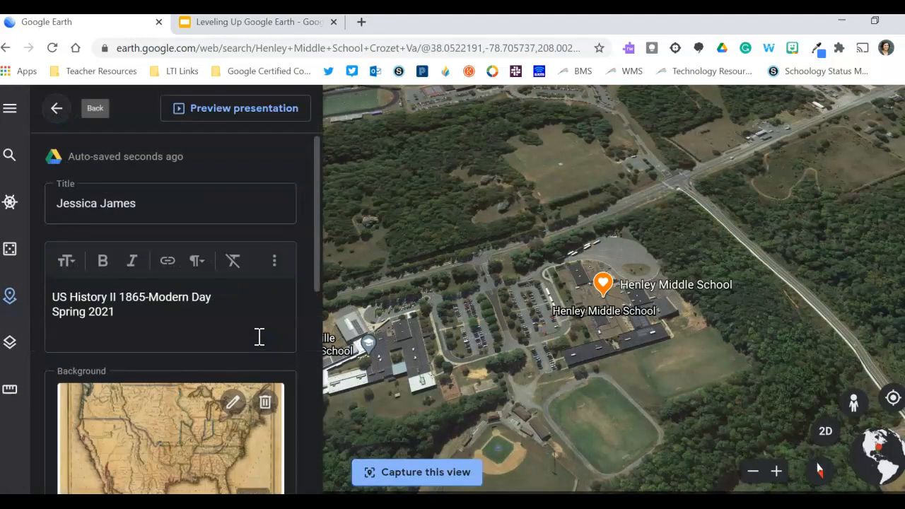
click(188, 316)
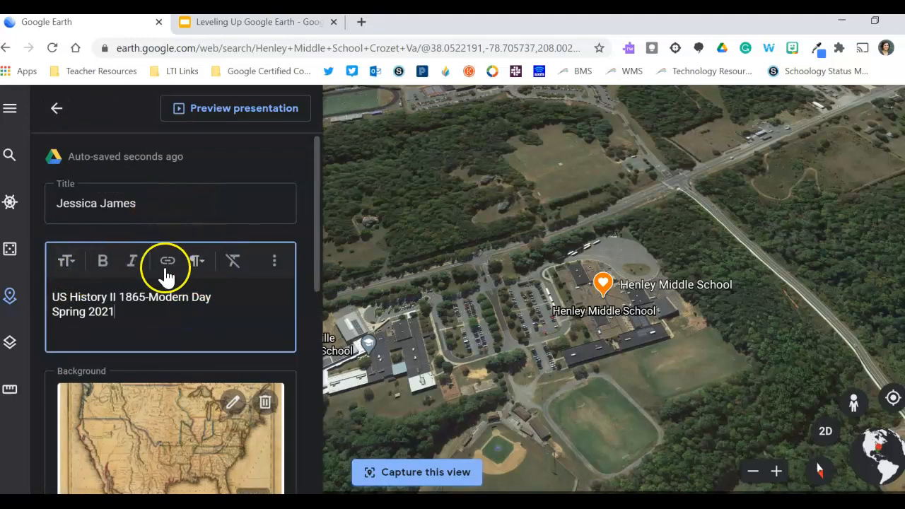
click(274, 262)
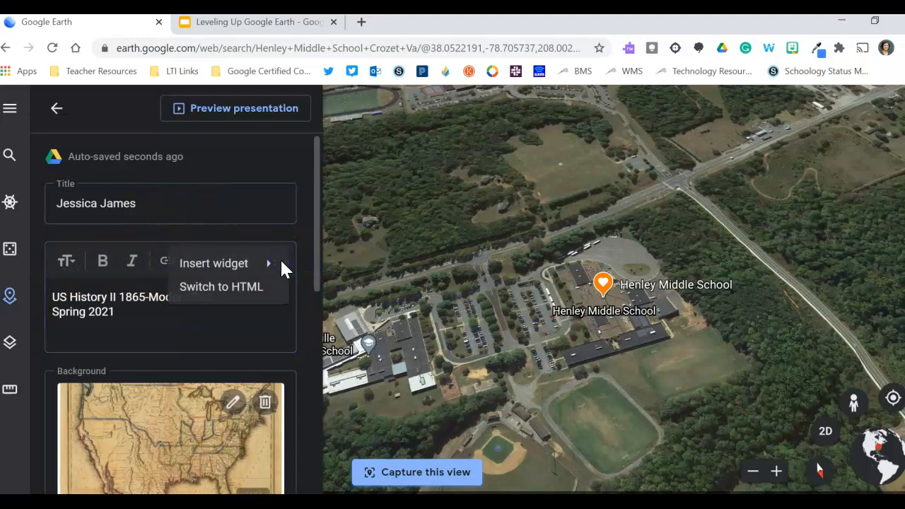
click(306, 231)
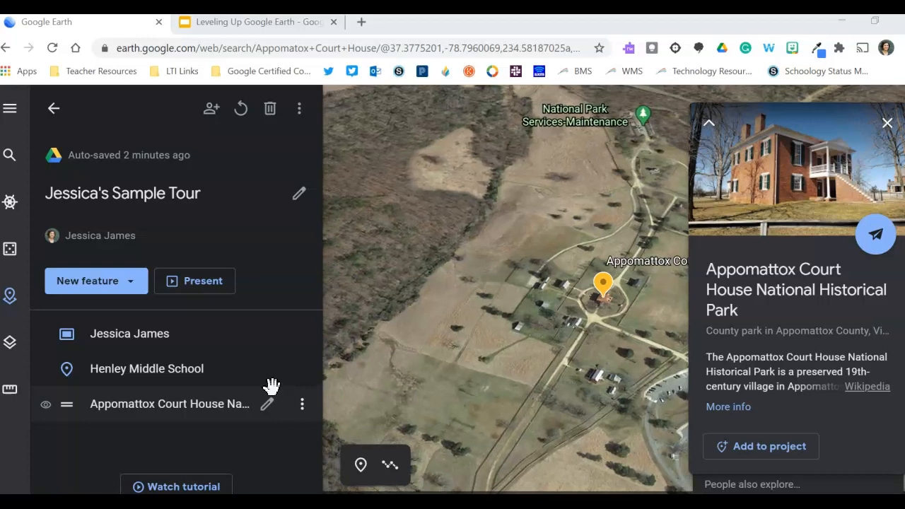
Step: Dismiss the Appomattox Court House information card and enter the photo sphere just east of the placemark
click(493, 331)
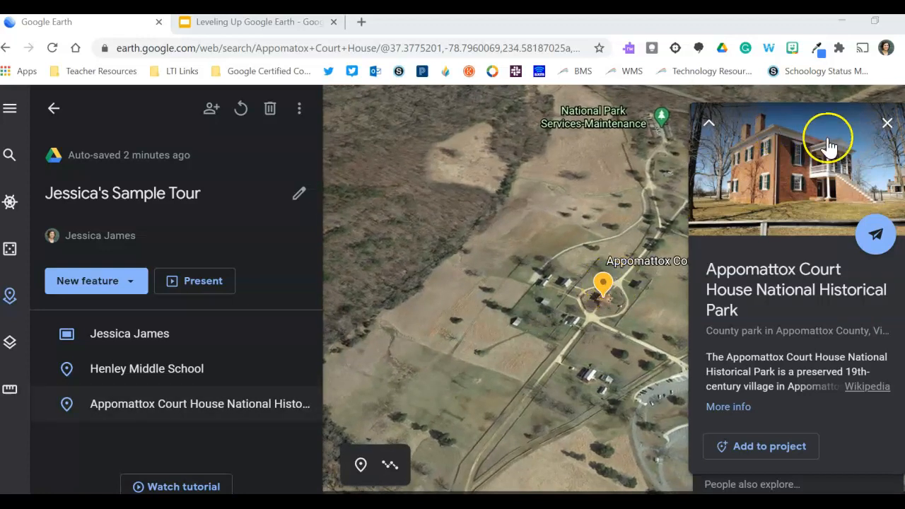
click(886, 124)
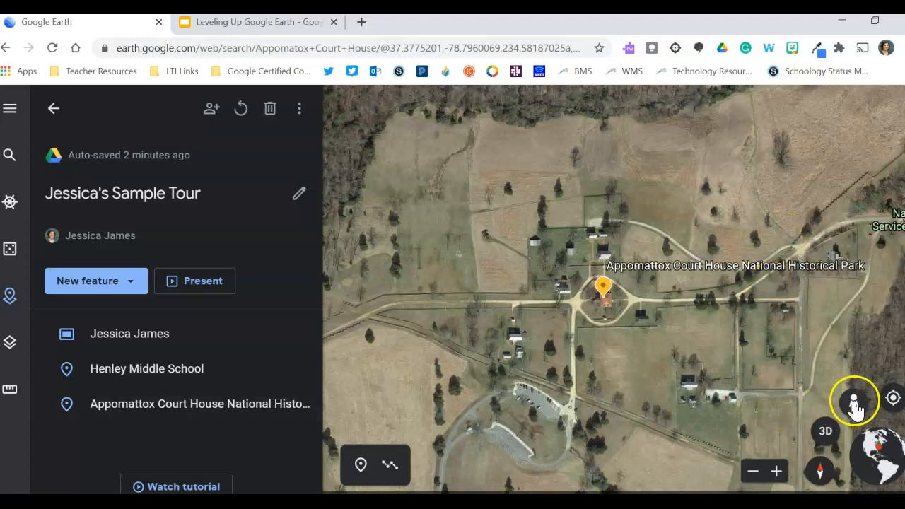
drag(854, 401, 672, 297)
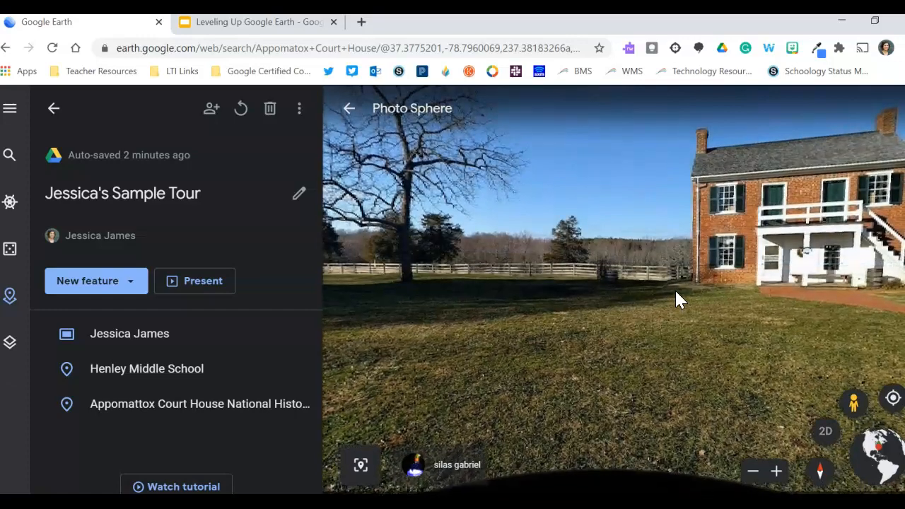
Step: Frame the brick house and white cottage in the photo sphere and save the view to the sample tour as "Apppomattox Cour House"
drag(723, 266, 436, 268)
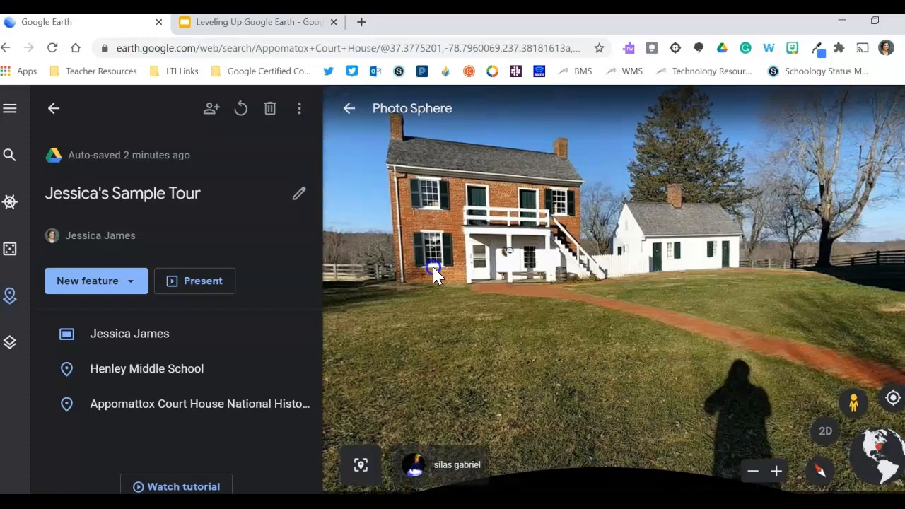
drag(575, 263, 345, 249)
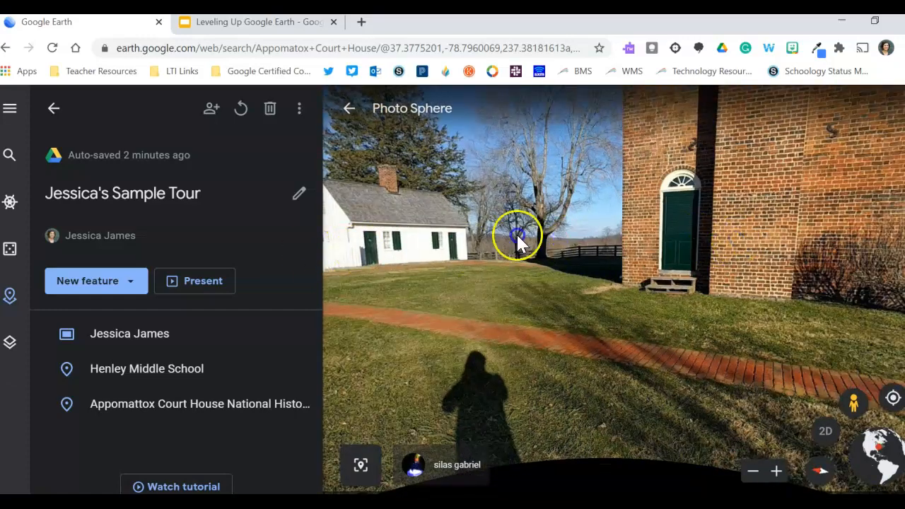
drag(518, 238, 381, 237)
drag(657, 236, 409, 235)
drag(730, 231, 375, 218)
drag(683, 214, 370, 229)
drag(723, 216, 448, 228)
drag(887, 228, 557, 218)
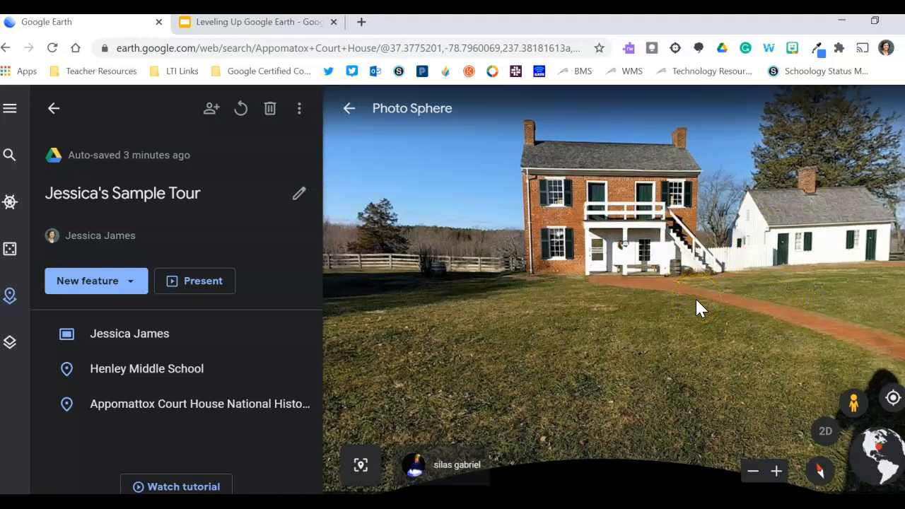
click(360, 468)
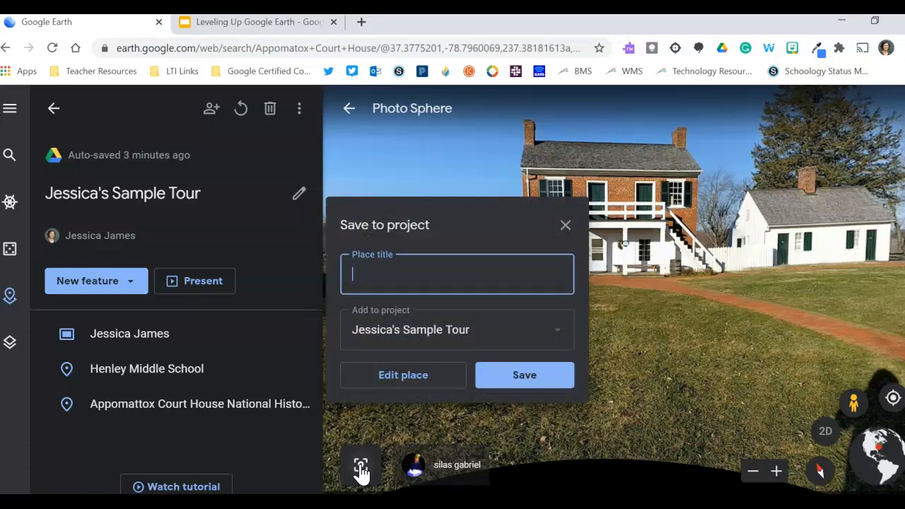
text(ppomattox Cour House)
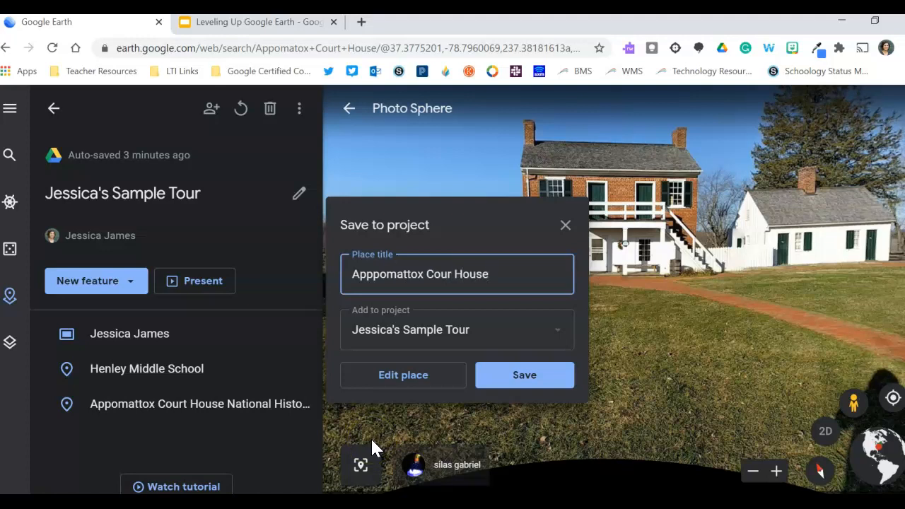
click(535, 377)
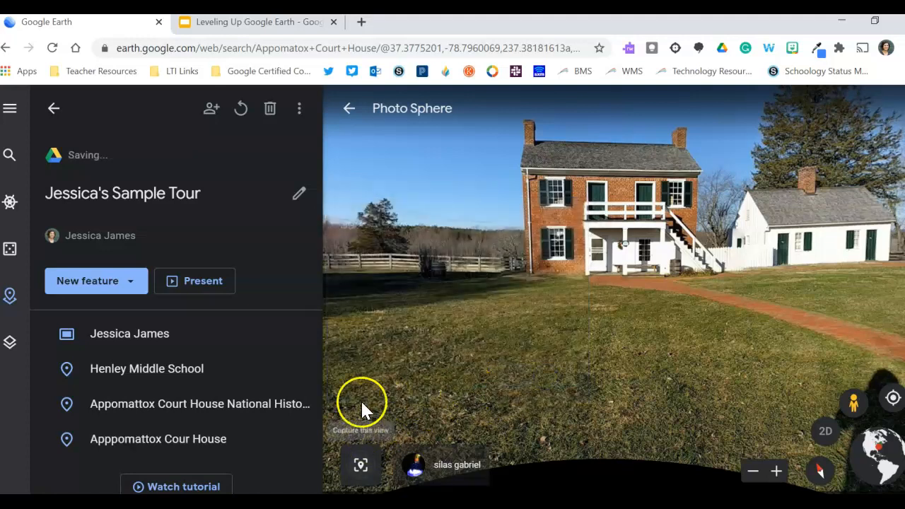
Step: Delete the Appomattox Court House National Historical Park feature from the tour and correct the remaining placemark's title to "Apppomattox Court House"
click(304, 406)
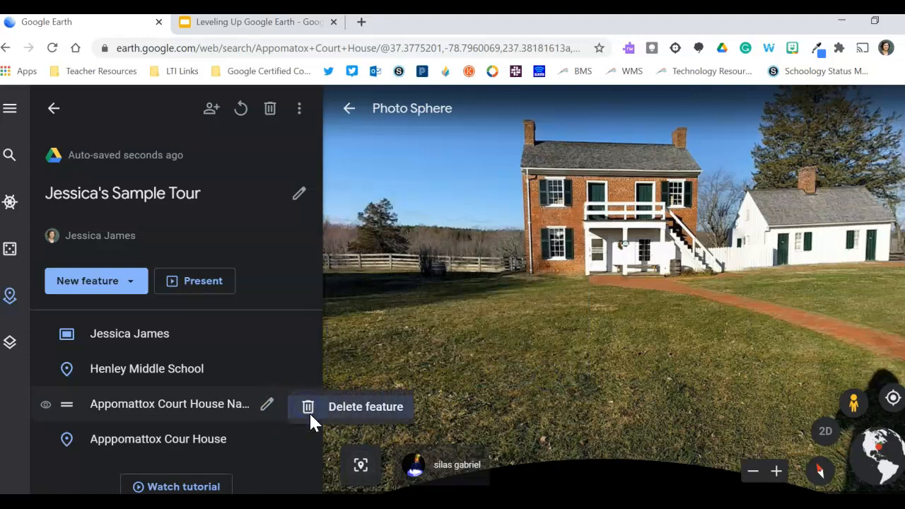
click(319, 409)
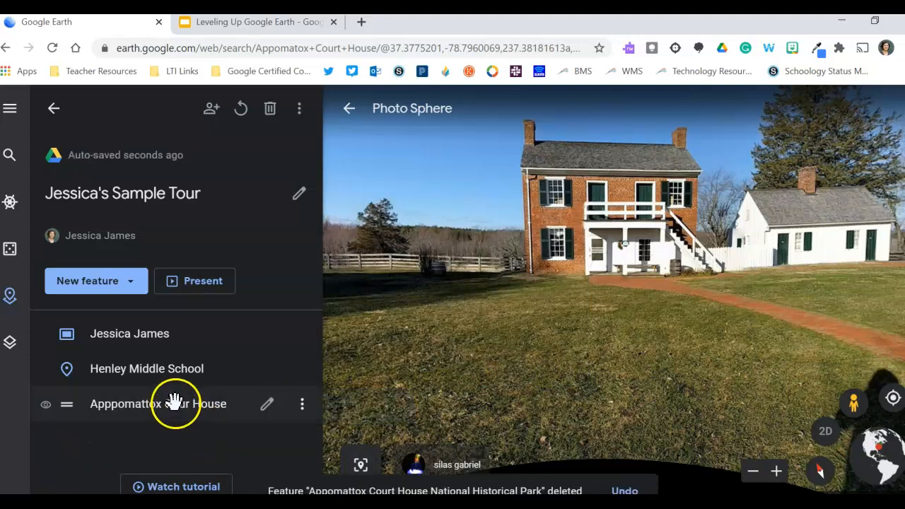
click(266, 404)
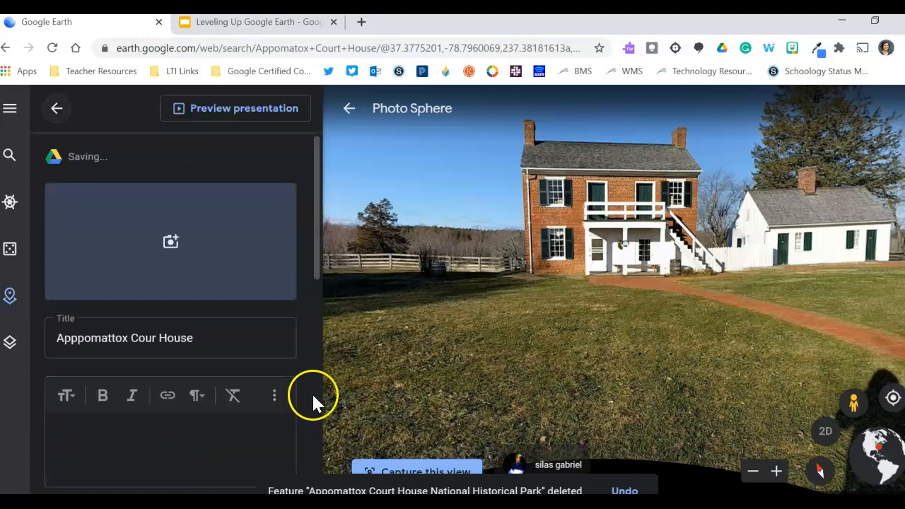
click(158, 337)
text(t)
Step: View the image and video source options for the court house placemark and close them without adding media
click(175, 244)
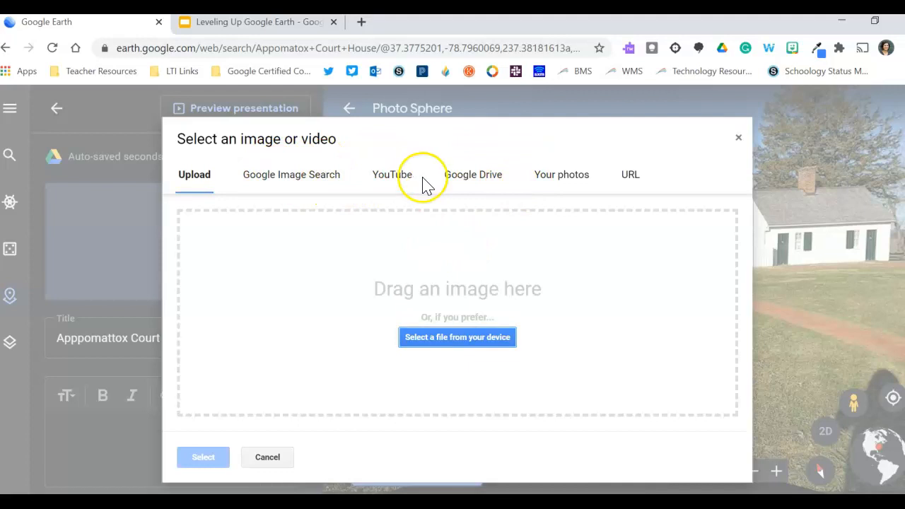
click(739, 139)
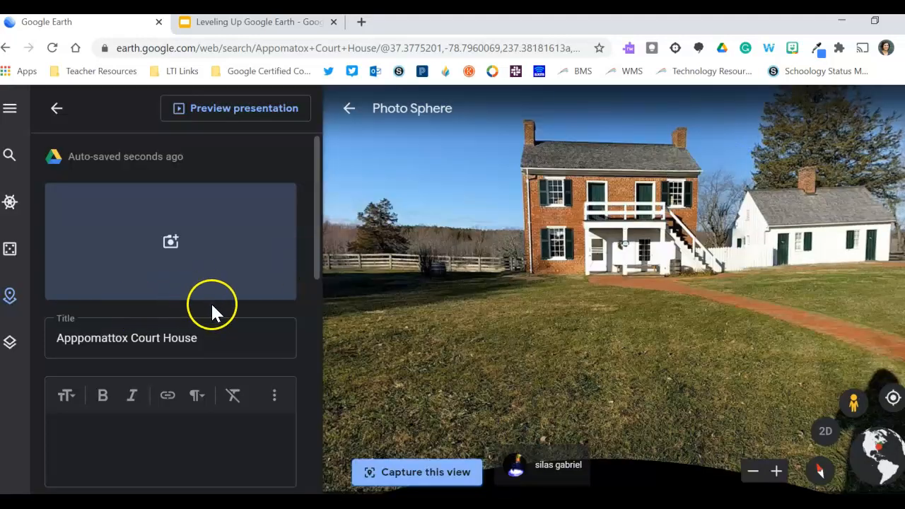
Step: Describe the placemark as "This was an important place for Civil War History because...", capture the current photo sphere view, and return to the tour
click(202, 457)
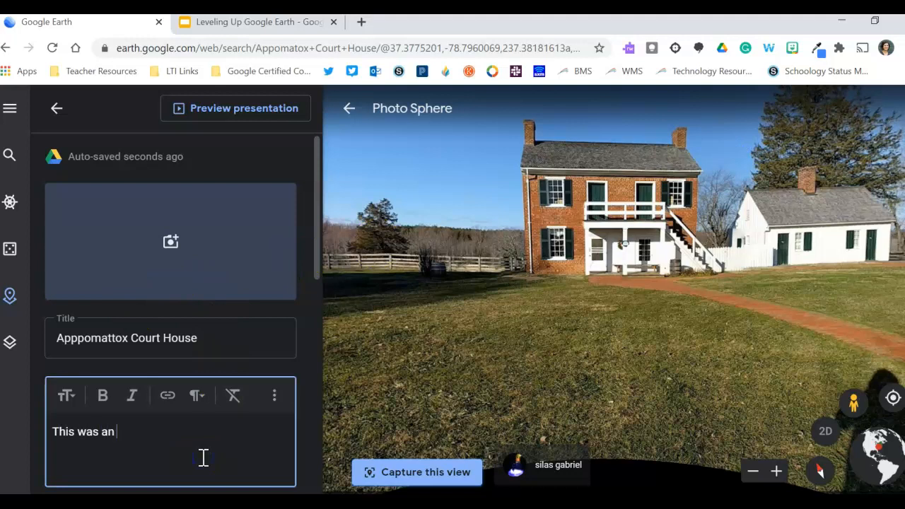
text(This was an important place fo)
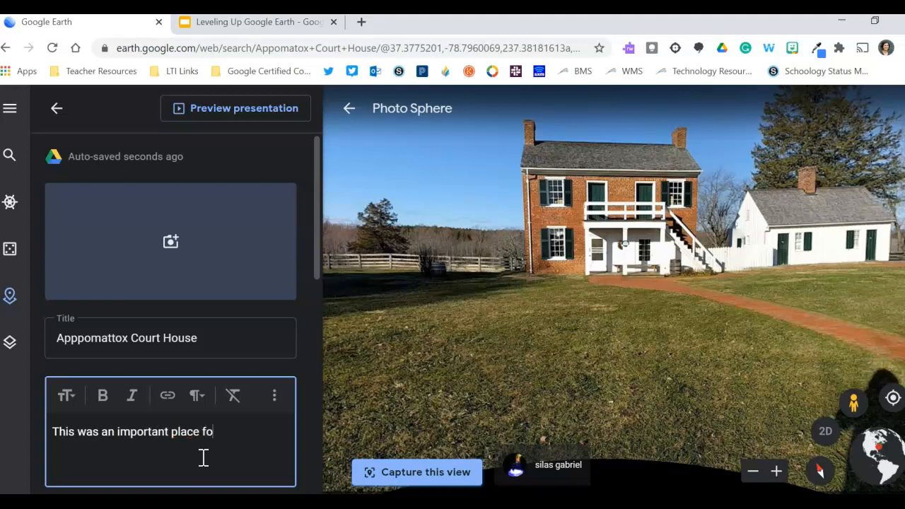
text(War Hiso)
key(BackSpace)
key(BackSpace)
text(story because...)
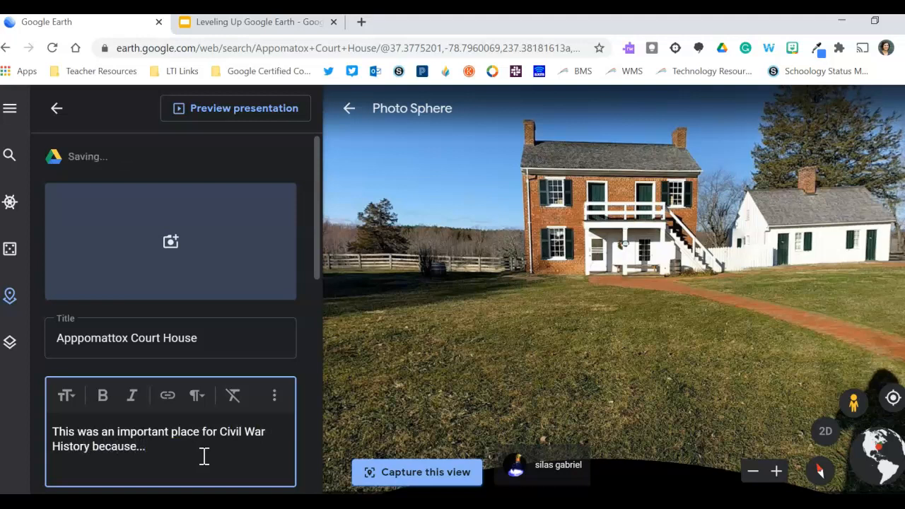
click(389, 473)
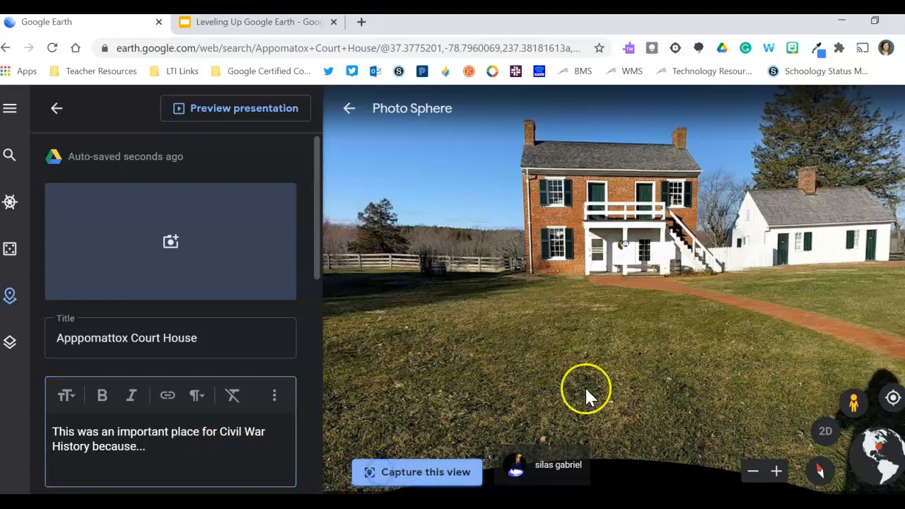
click(58, 109)
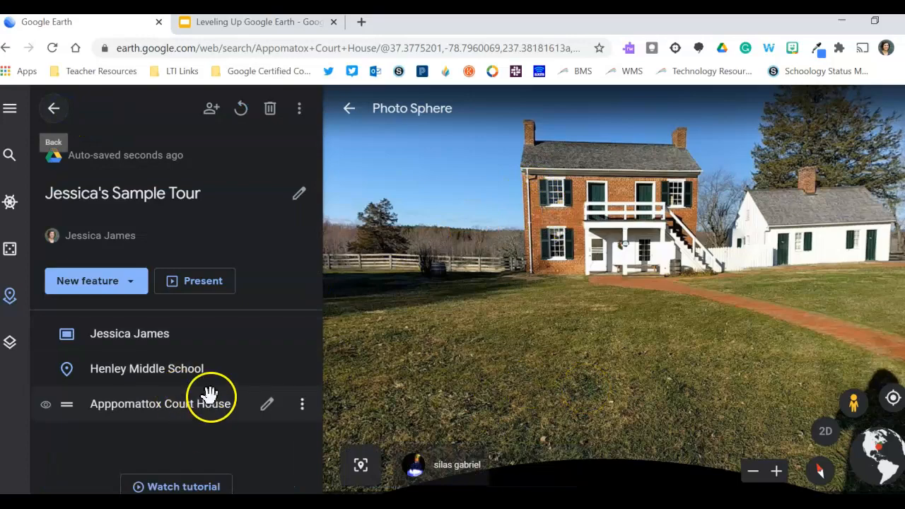
Step: Visit the tour's Henley Middle School, Apppomattox Court House and Rocky Mountains stops in order to check their views
click(218, 369)
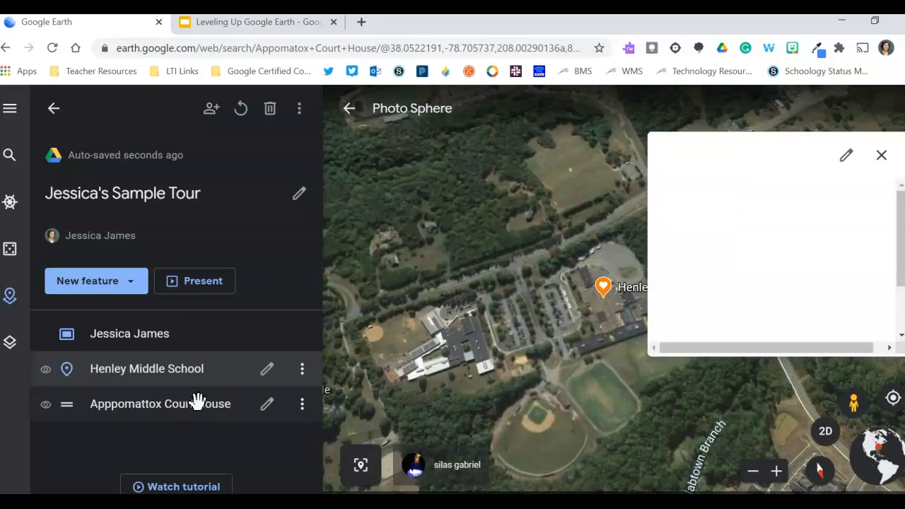
click(191, 407)
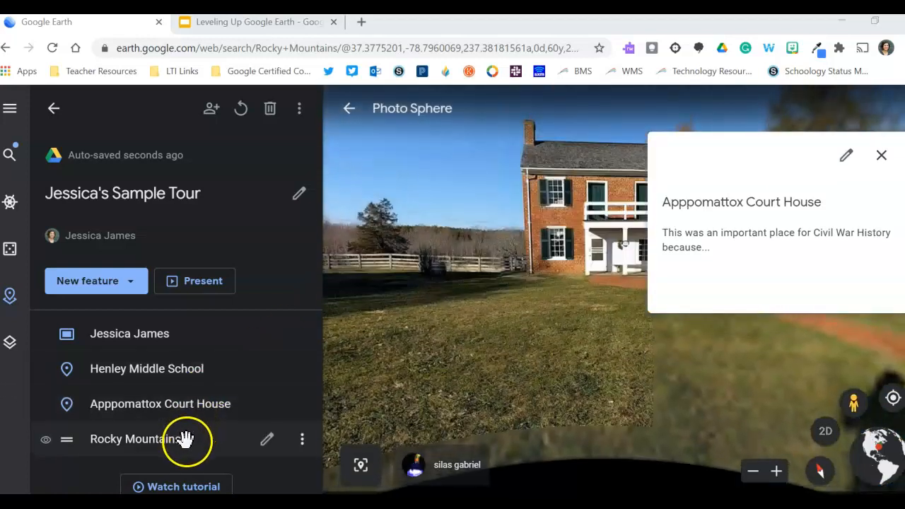
click(184, 438)
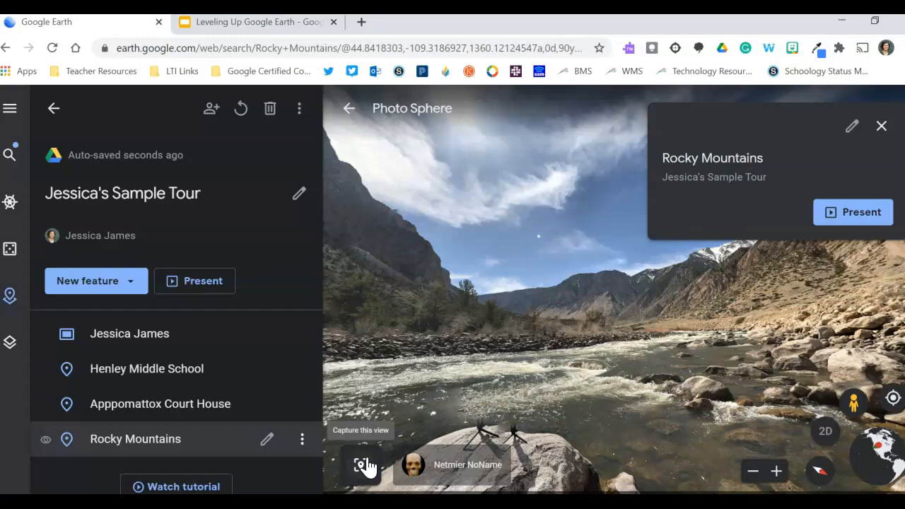
Step: Look around the Rocky Mountains photo sphere, turning past the boulders to face the river and the rocky ridge
drag(797, 248, 409, 267)
drag(700, 283, 306, 268)
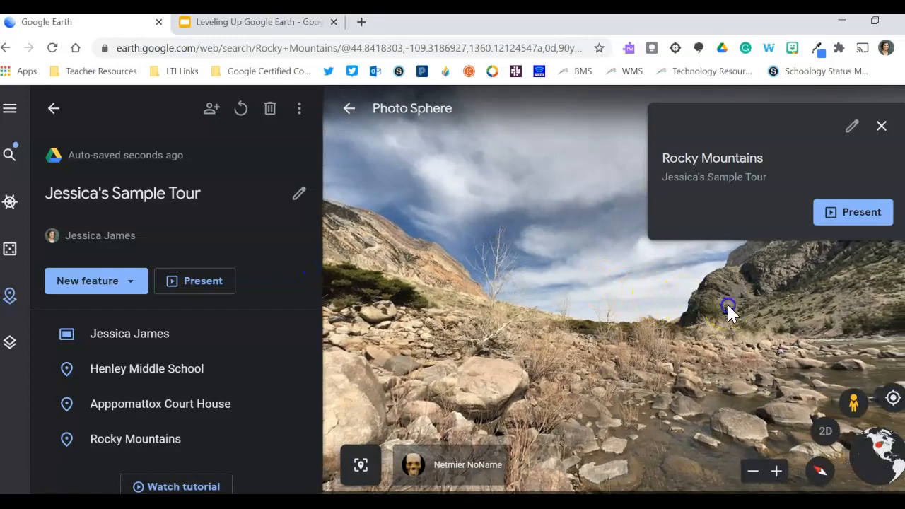
drag(728, 310, 460, 317)
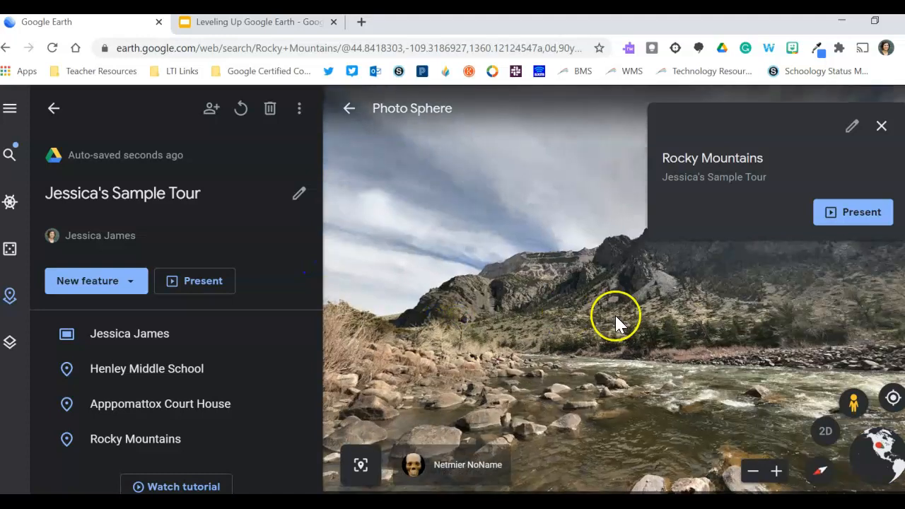